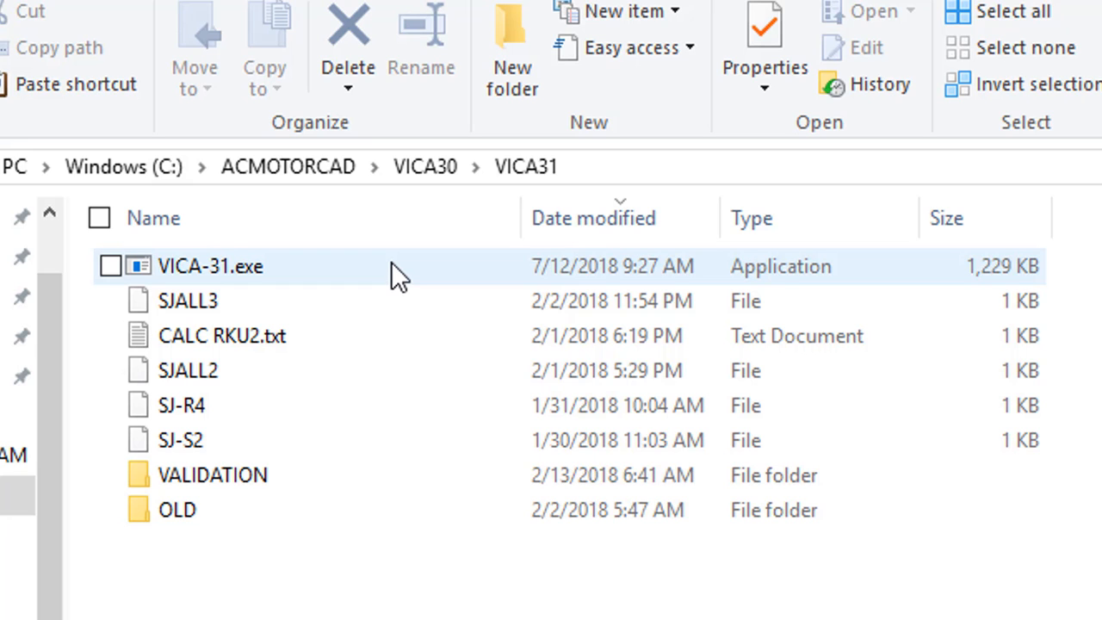
- Launch VICA-31.exe and choose the stator punching calculation (S)
{"action": "double_click", "coordinate": [391, 261]}
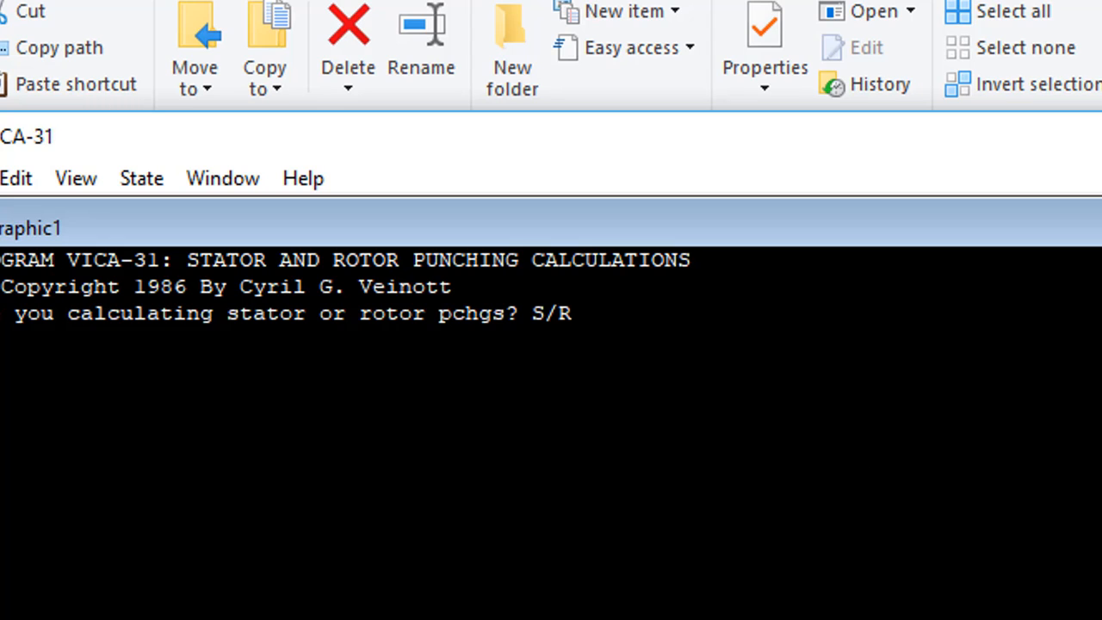
{"action": "type", "text": "S"}
{"action": "key", "text": "Return"}
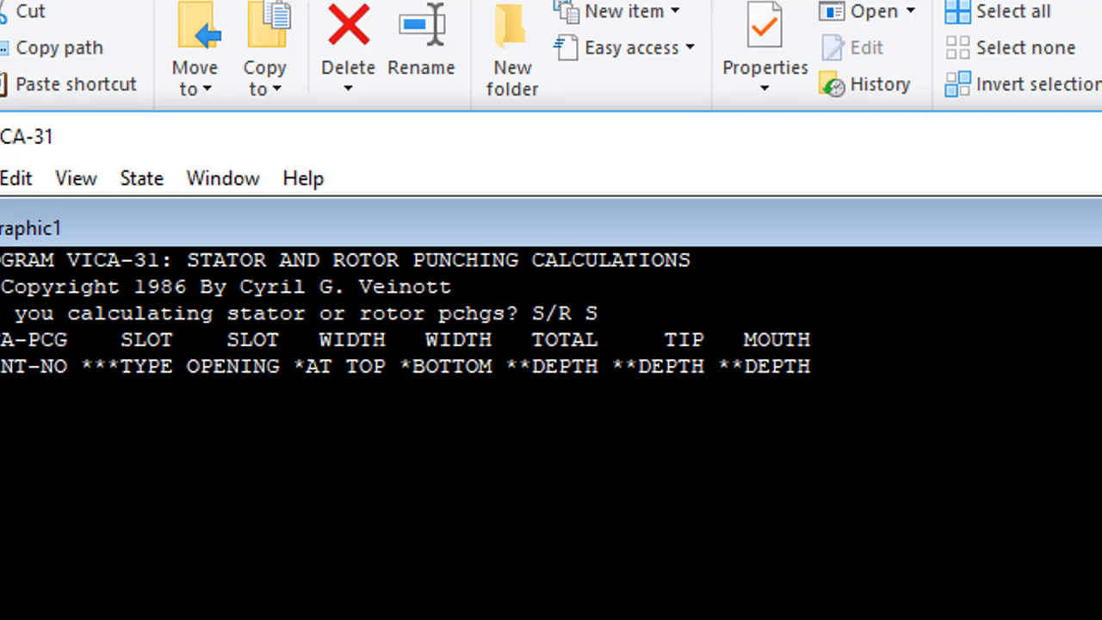
- Enter the stator punching identifier, slot type 1., slot opening .3, top and bottom widths .3, and total depth 1
{"action": "type", "text": "BRIAN"}
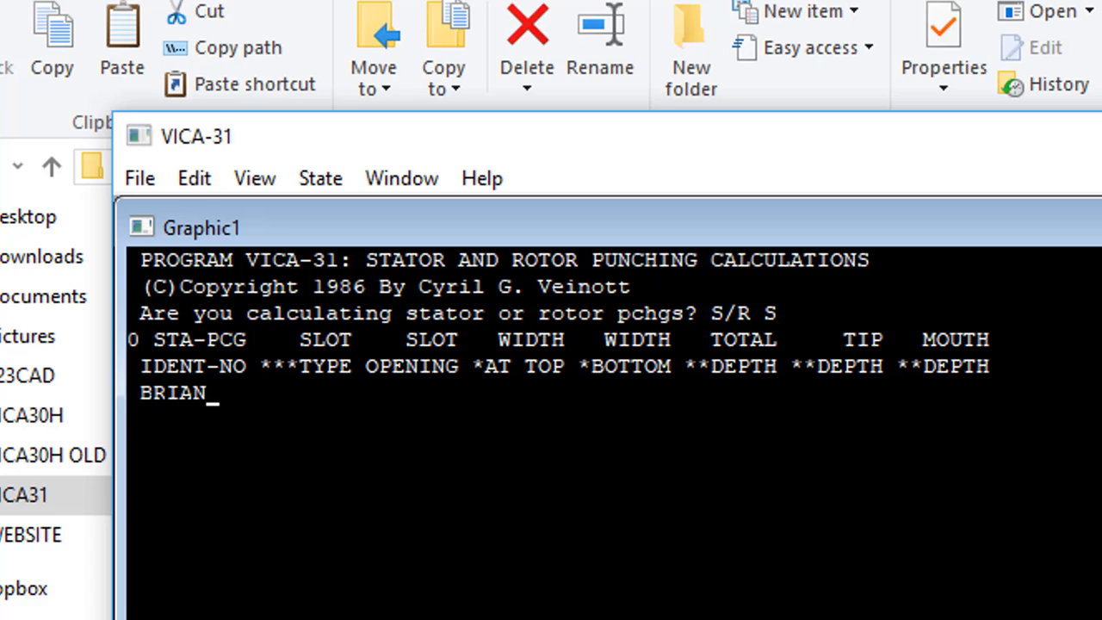
{"action": "type", "text": "11   1.      .3       .3"}
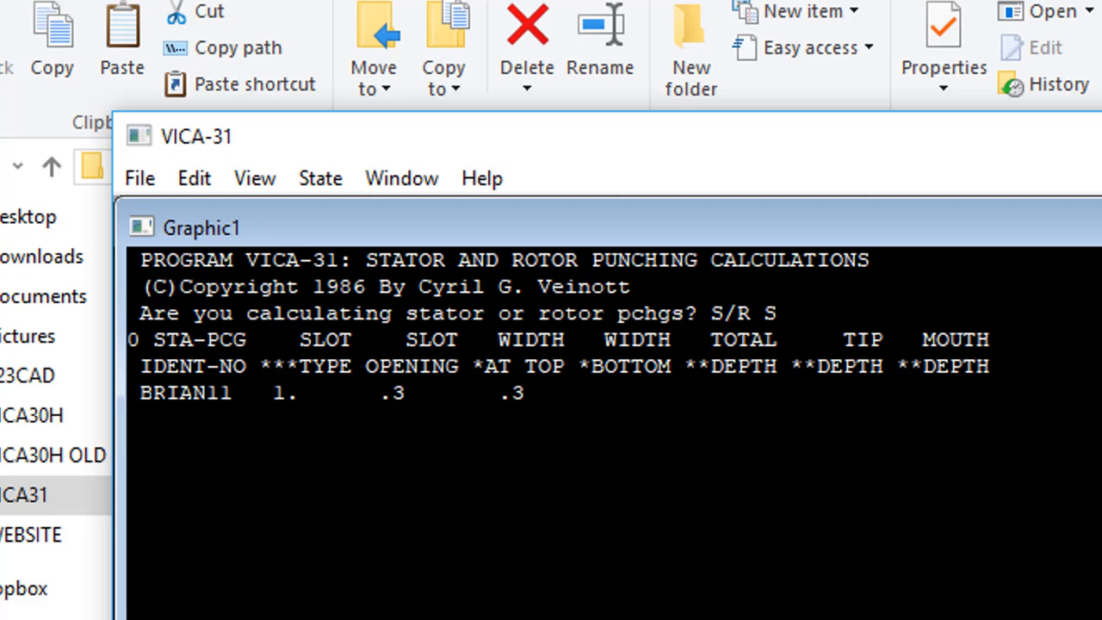
{"action": "type", "text": "     .3      1.       "}
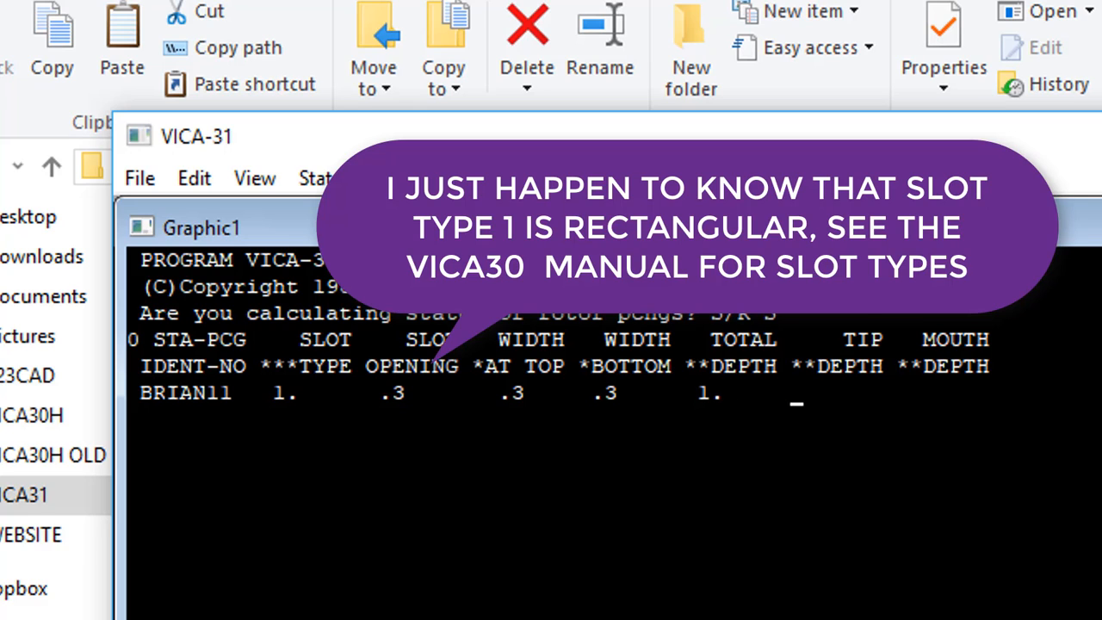
{"action": "type", "text": "."}
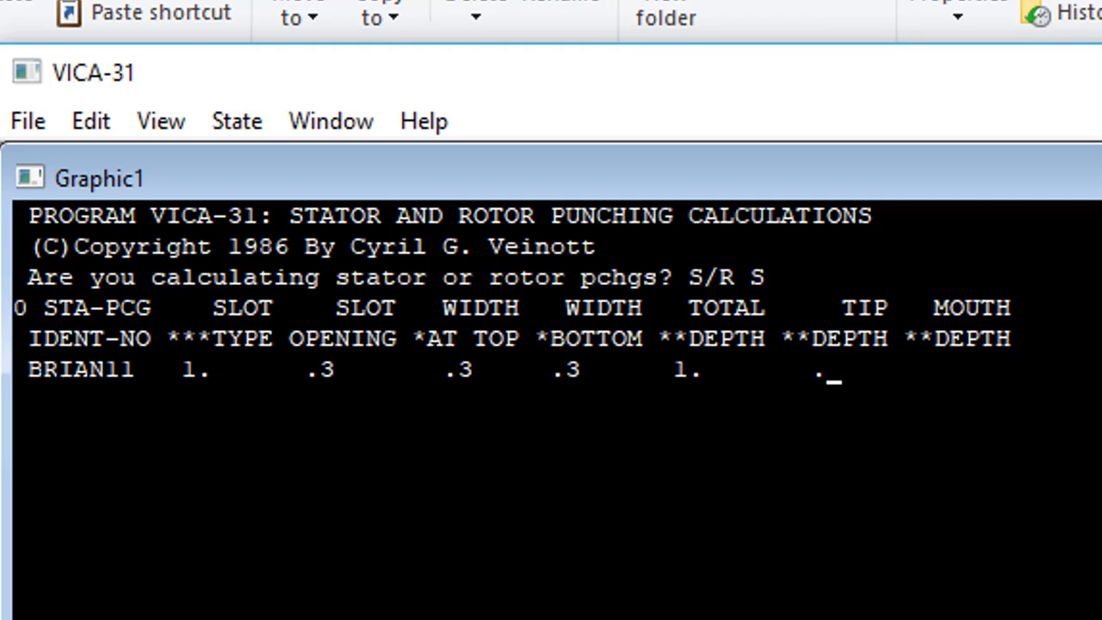
- Enter tip depth .03 and mouth depth ,04, and submit the first row of slot dimensions
{"action": "type", "text": "03     ,04"}
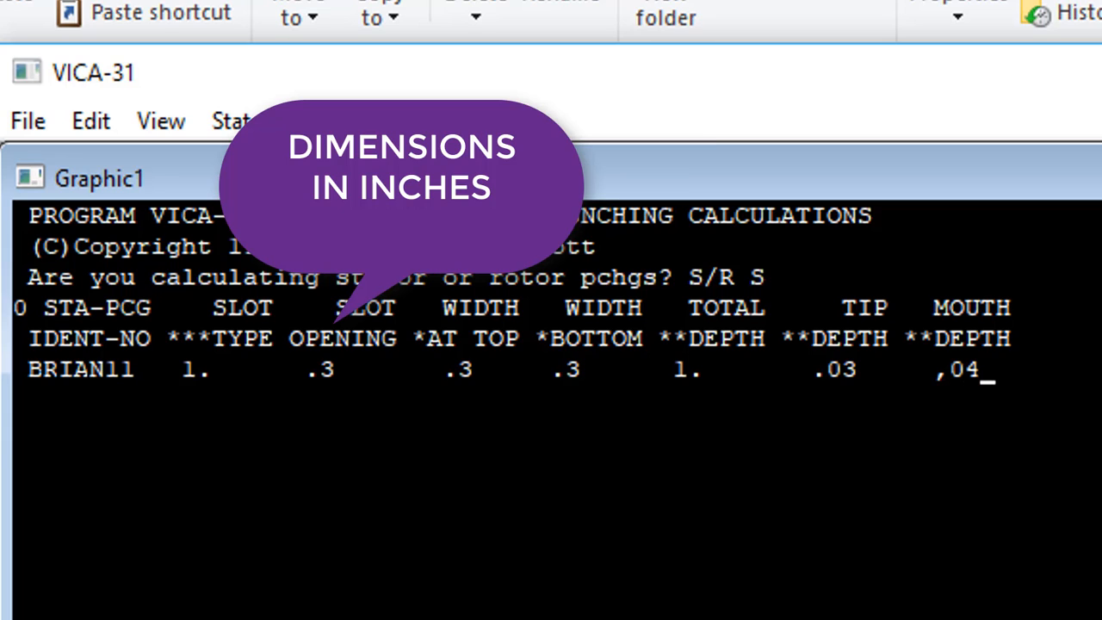
{"action": "key", "text": "Return"}
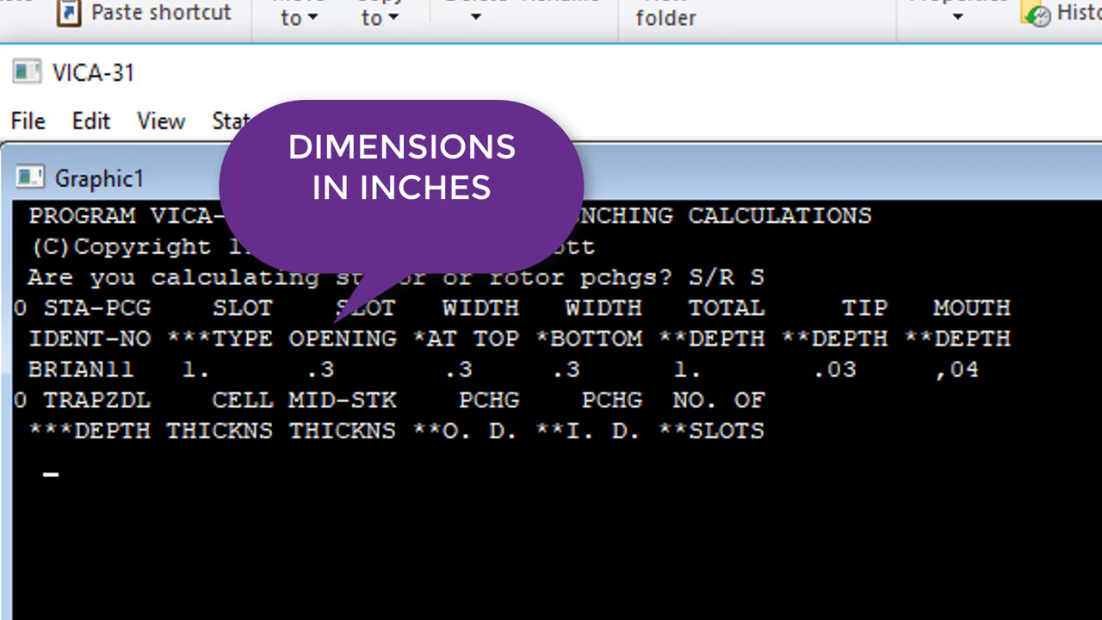
- Enter trapezoidal depth .5, cell thickness .01 and mid-stick thickness .01 in the second input row
{"action": "type", "text": ".5   "}
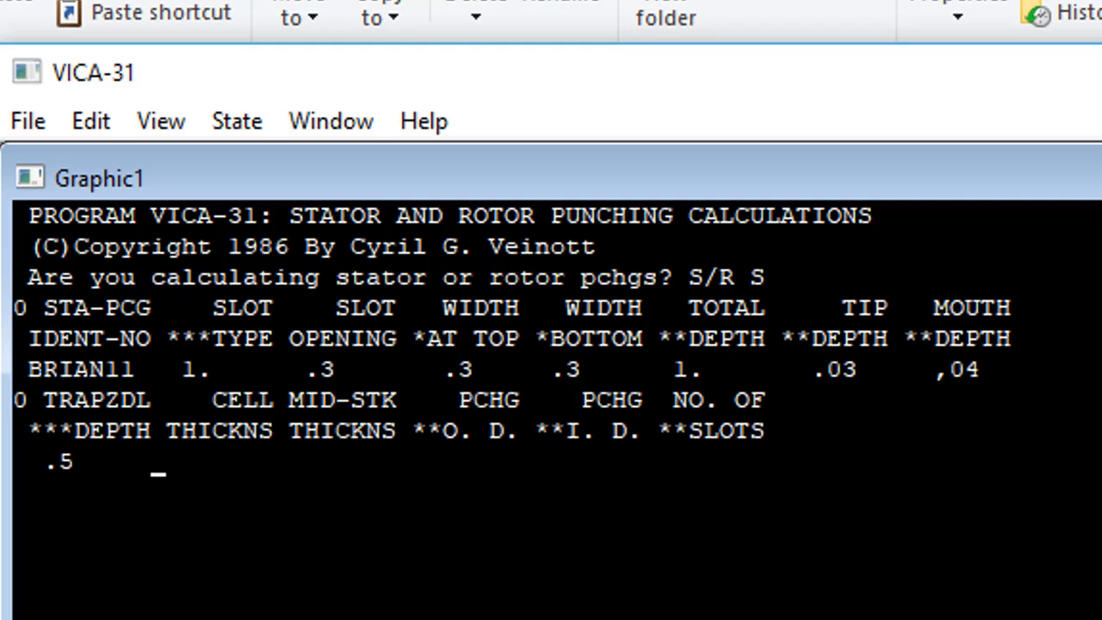
{"action": "type", "text": "    .01     .01"}
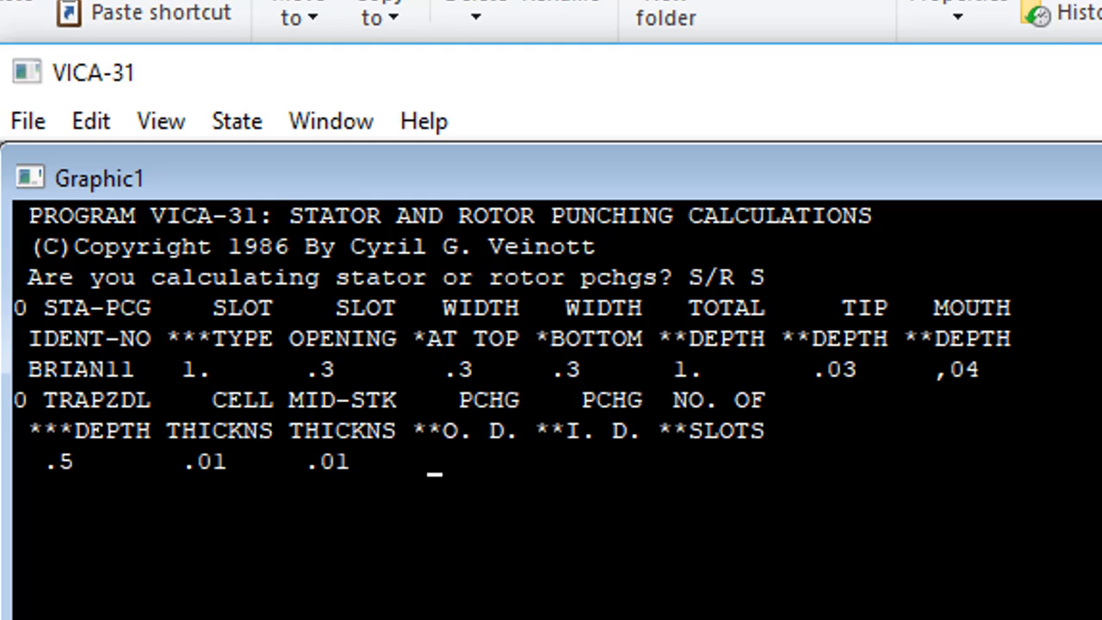
{"action": "type", "text": "      8.      2.     31."}
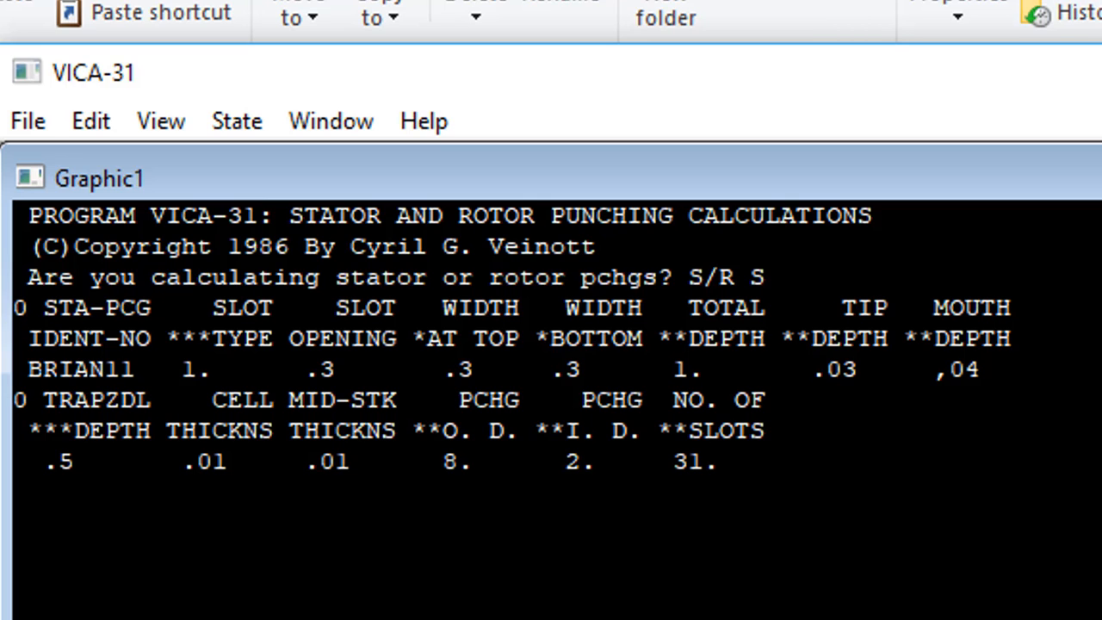
- Enter punching outside diameter 8., inside diameter 2. and 31. slots, and submit the second row
{"action": "key", "text": "Return"}
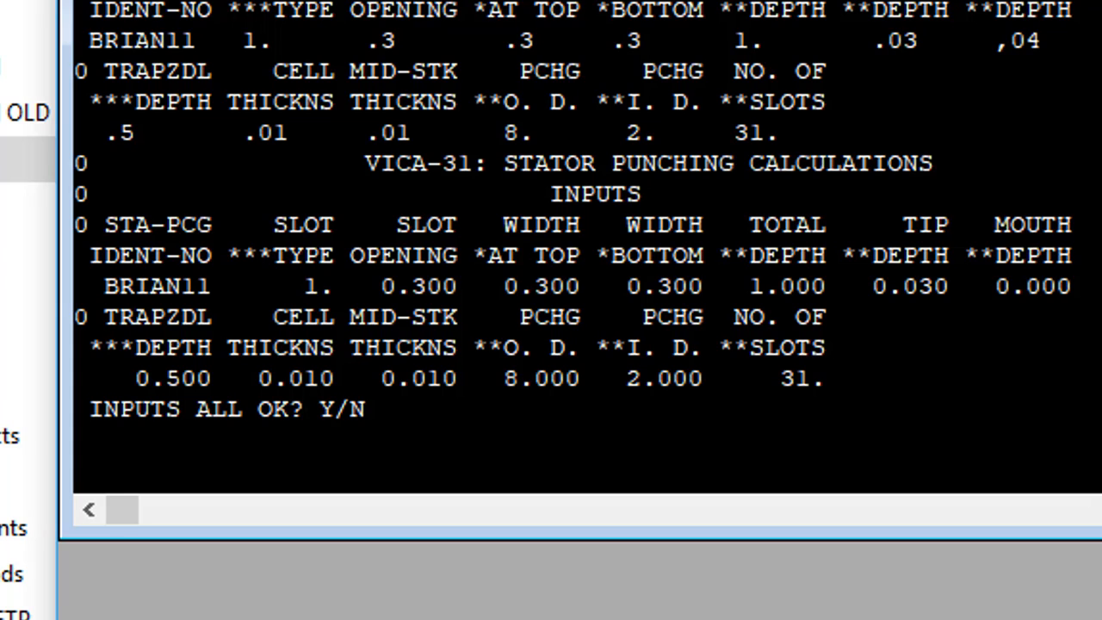
- Reject the inputs, change the punching identifier to HHHAAA and the mouth depth to .04, and keep the second row as it is
{"action": "type", "text": "Y"}
{"action": "key", "text": "BackSpace"}
{"action": "type", "text": "N"}
{"action": "key", "text": "Return"}
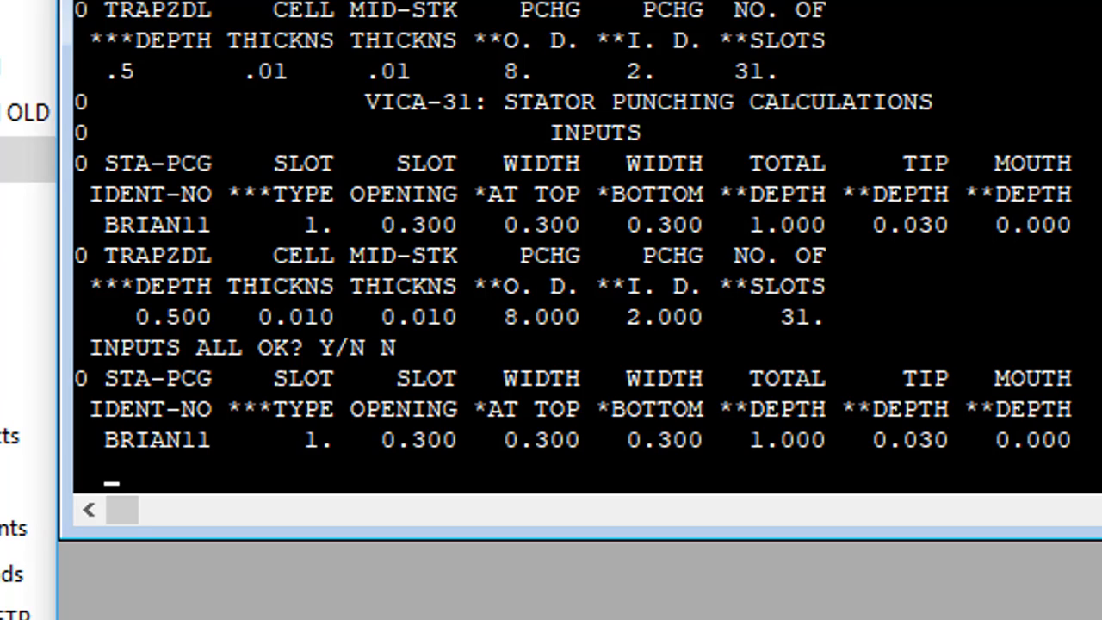
{"action": "type", "text": "HHHAAA"}
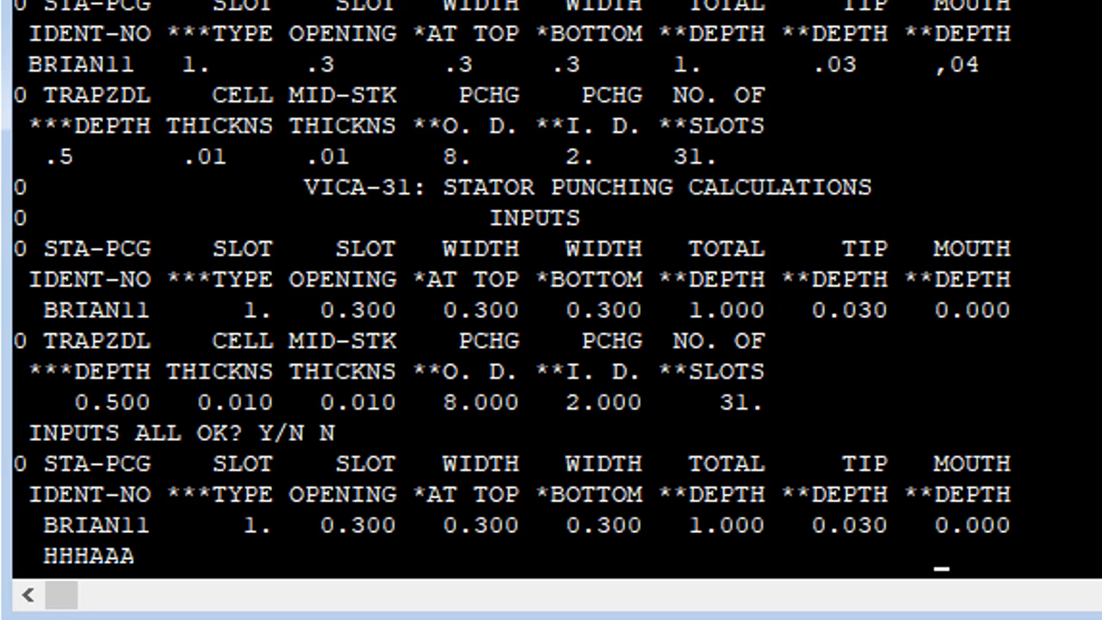
{"action": "type", "text": ".045"}
{"action": "key", "text": "BackSpace"}
{"action": "key", "text": "BackSpace"}
{"action": "type", "text": "4"}
{"action": "key", "text": "Return"}
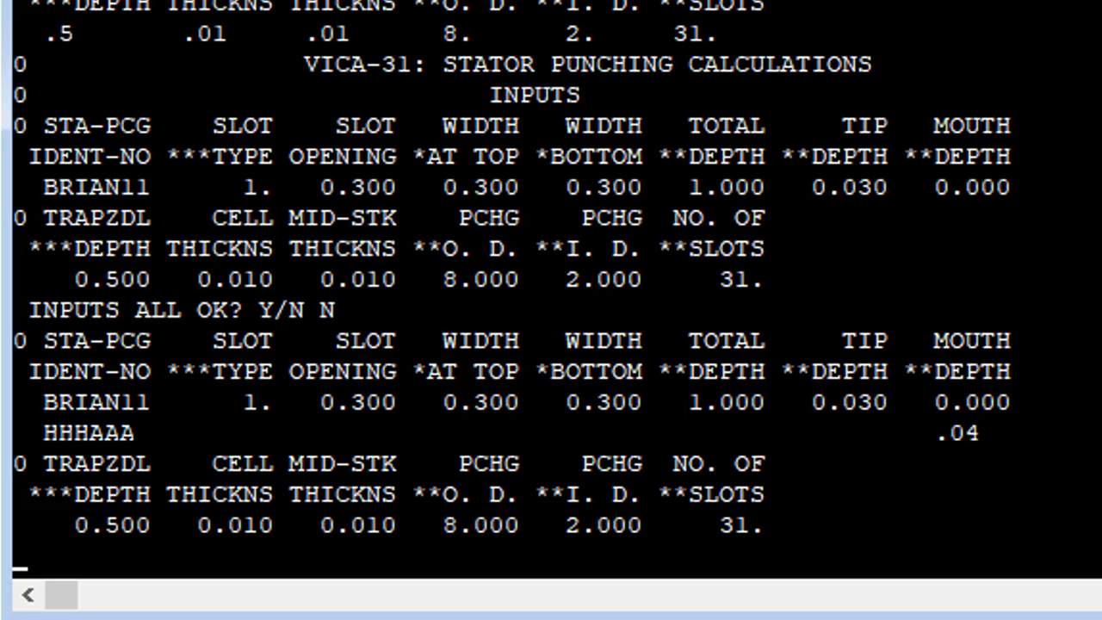
{"action": "key", "text": "Return"}
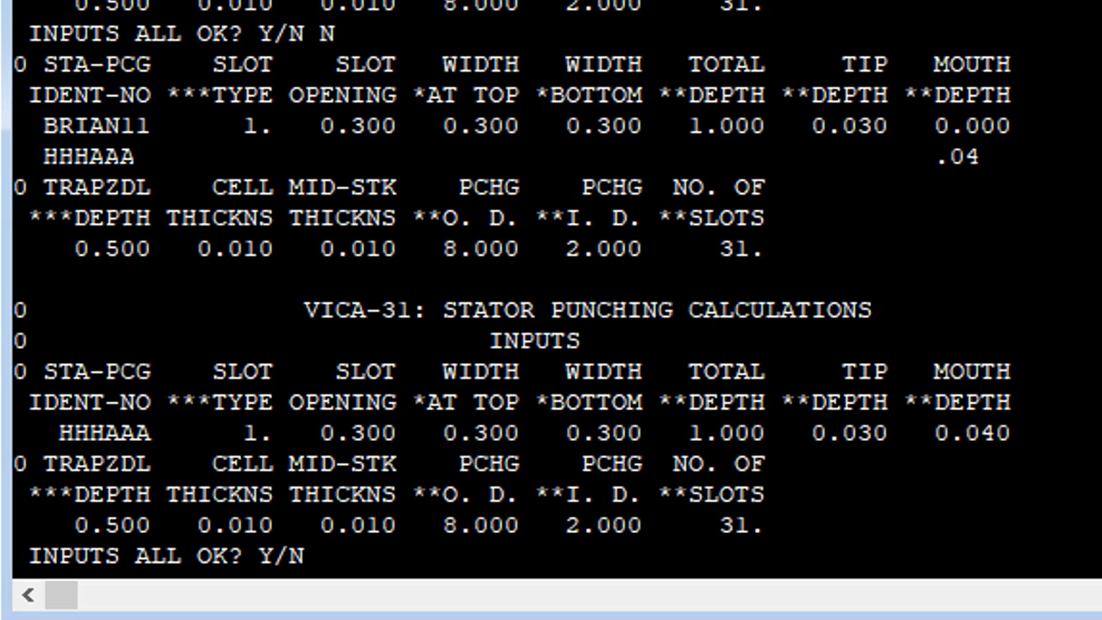
- Accept the corrected inputs to calculate the stator punching outputs, and decline printing them
{"action": "type", "text": "Y"}
{"action": "key", "text": "Return"}
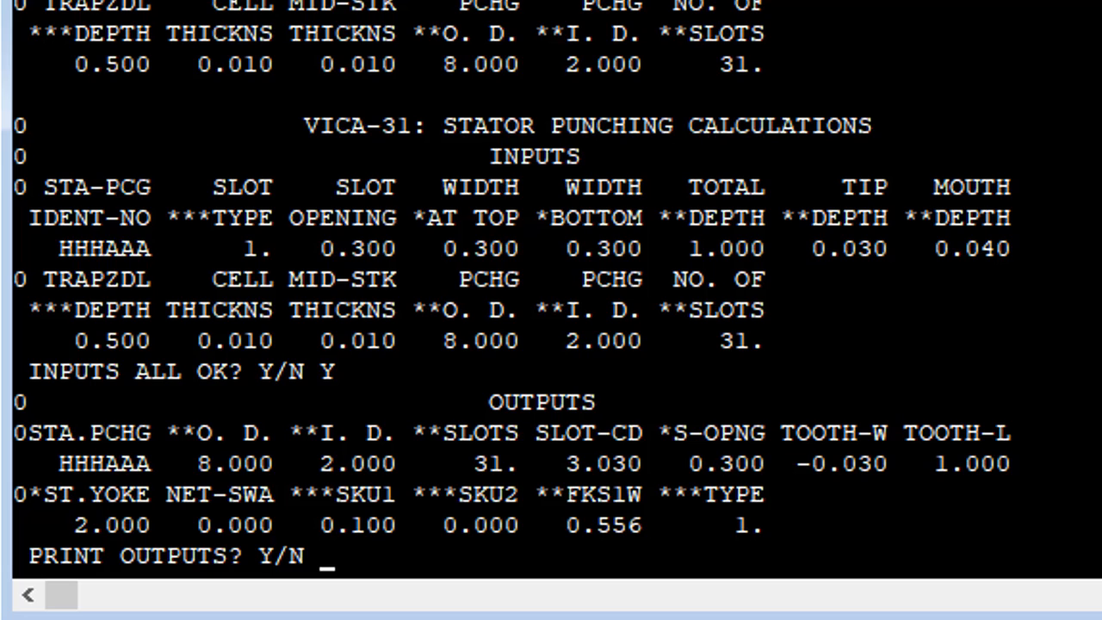
{"action": "type", "text": "N"}
{"action": "key", "text": "Return"}
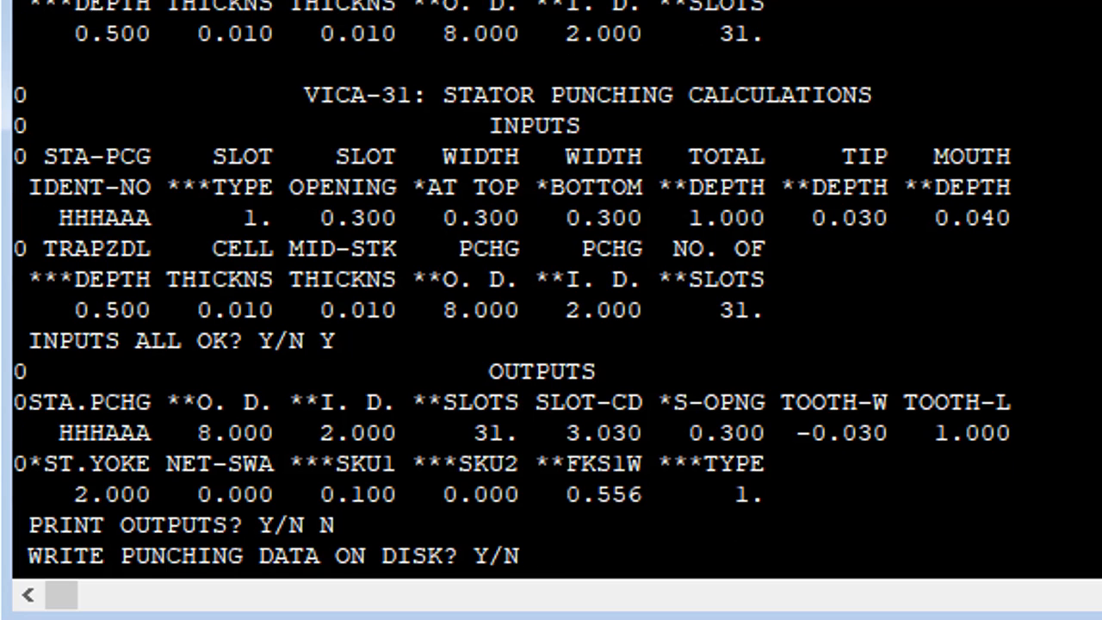
- Write the punching data to disk in a file named BRIANEX
{"action": "type", "text": "Y"}
{"action": "key", "text": "Return"}
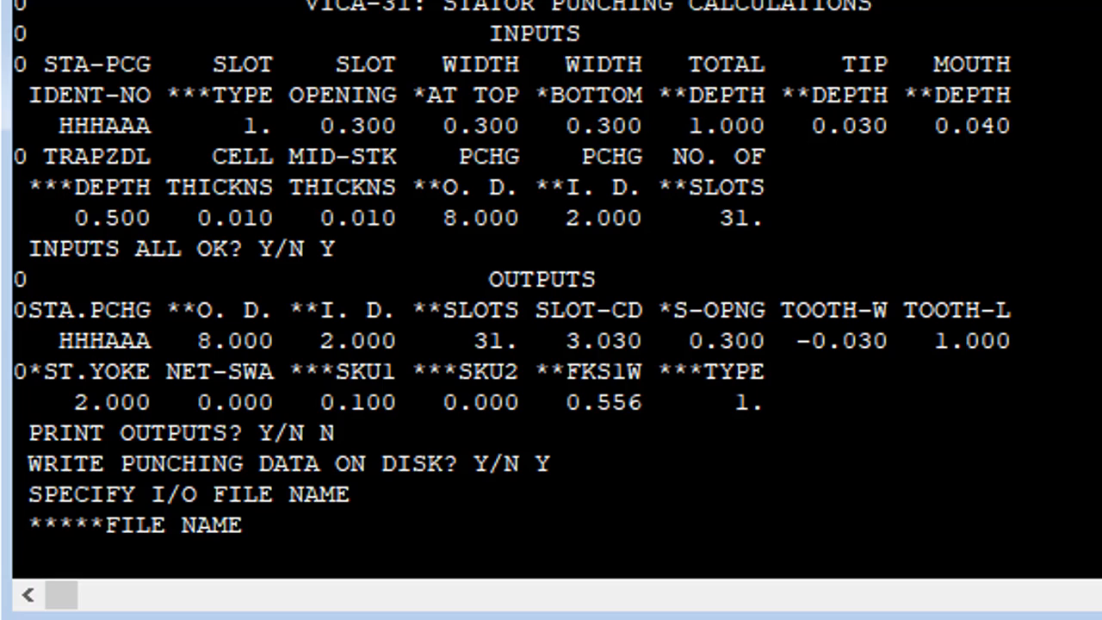
{"action": "type", "text": "BRIANEX"}
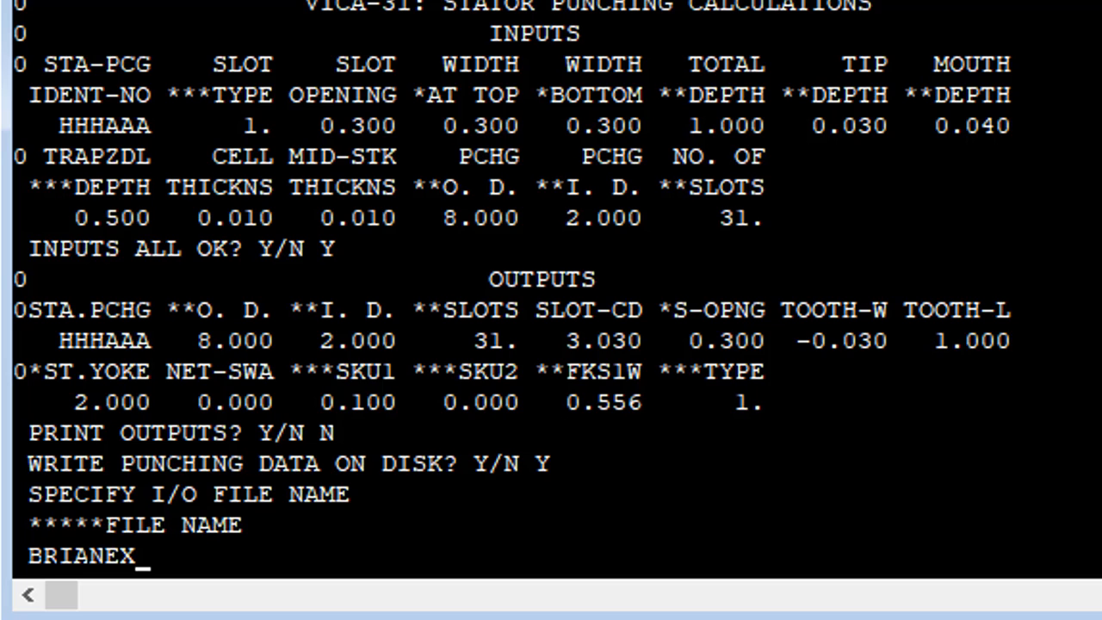
{"action": "key", "text": "Return"}
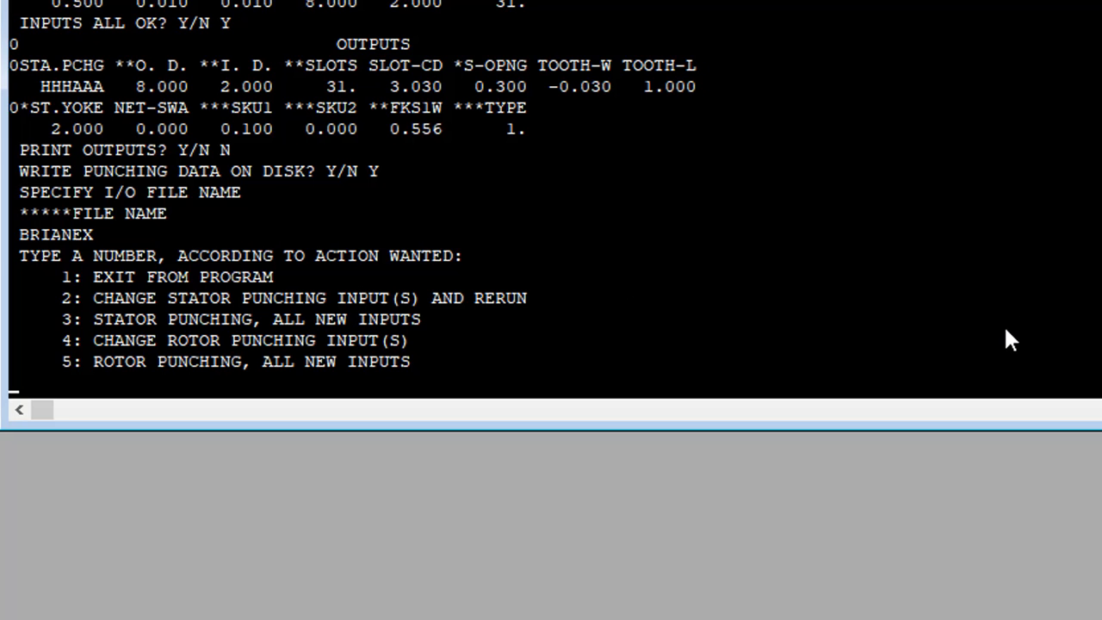
- Exit the punching calculation program and close its window
{"action": "type", "text": "1"}
{"action": "key", "text": "Return"}
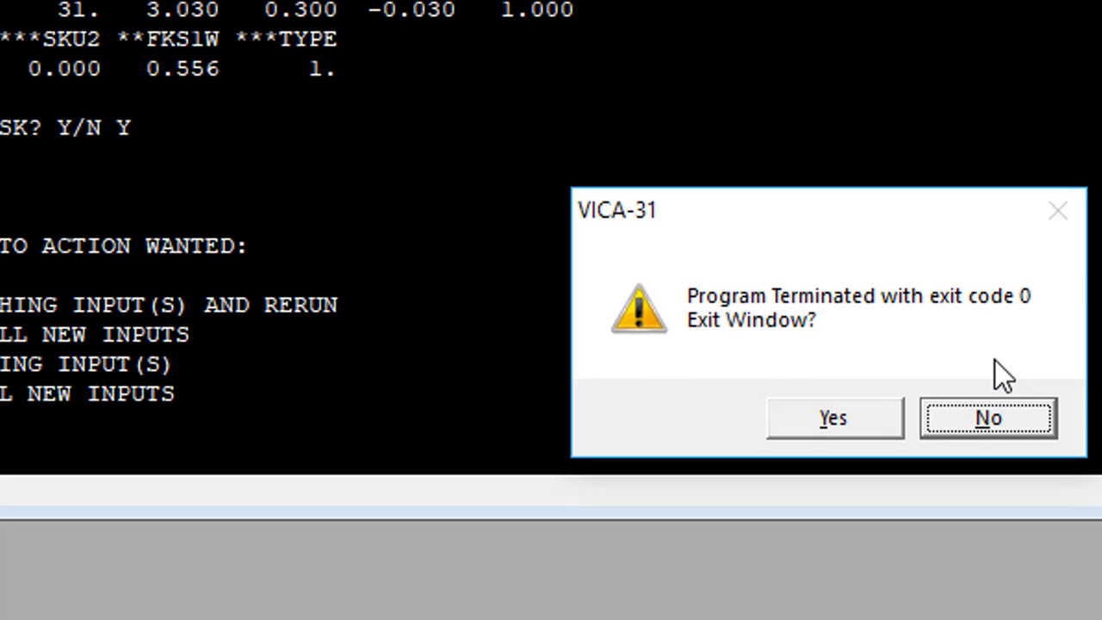
{"action": "key", "text": "y"}
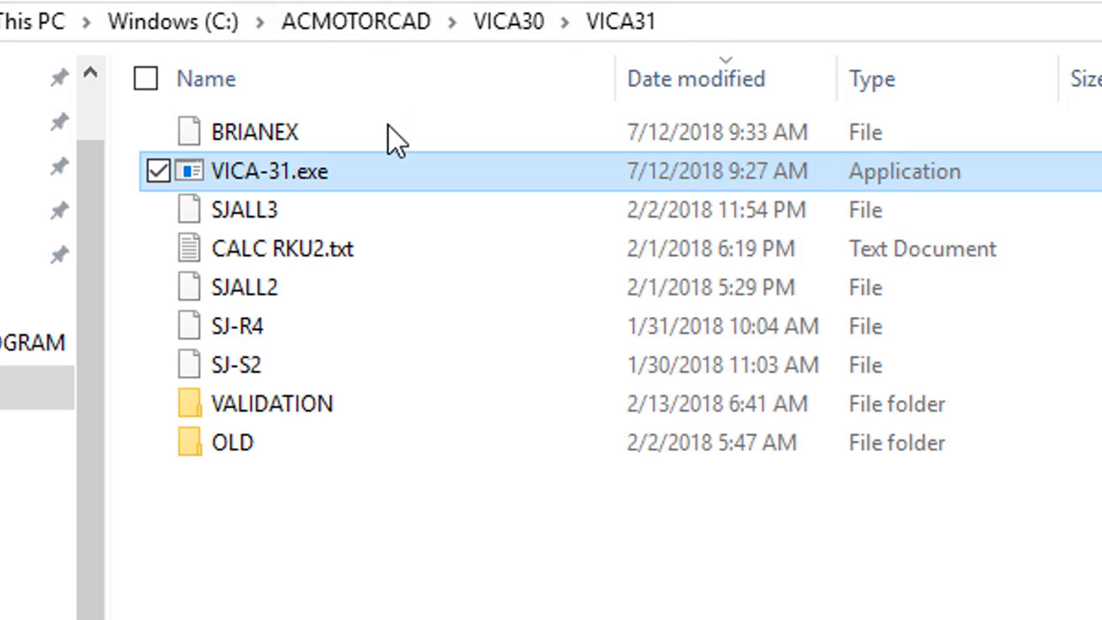
- Open the BRIANEX file in Notepad to examine the saved punching data, and close it
{"action": "mouse_move", "coordinate": [398, 178]}
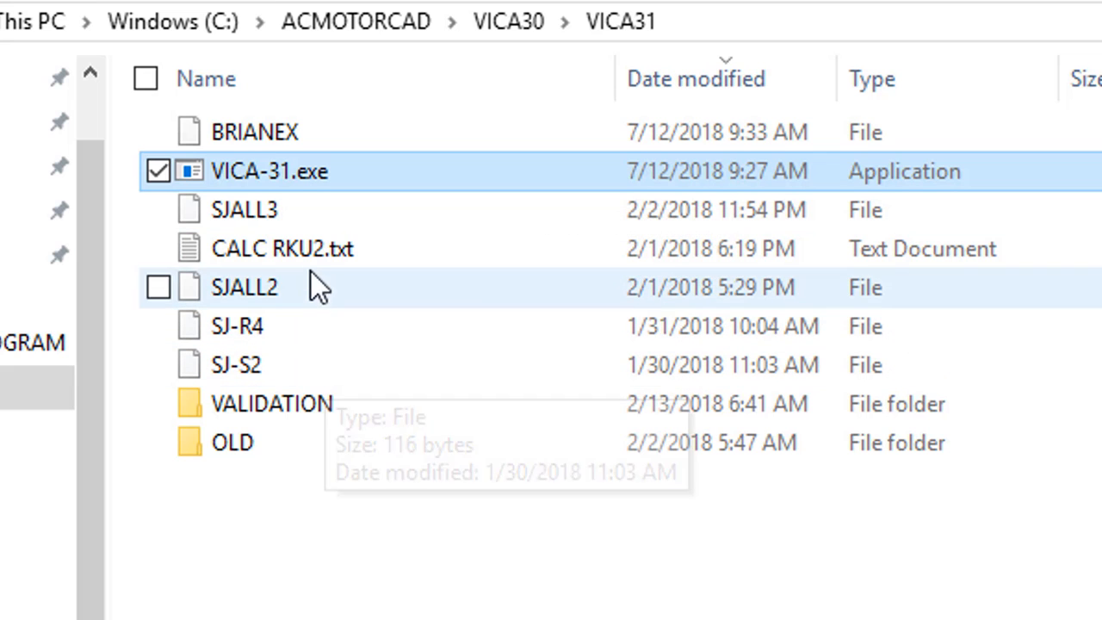
{"action": "left_click", "coordinate": [371, 137]}
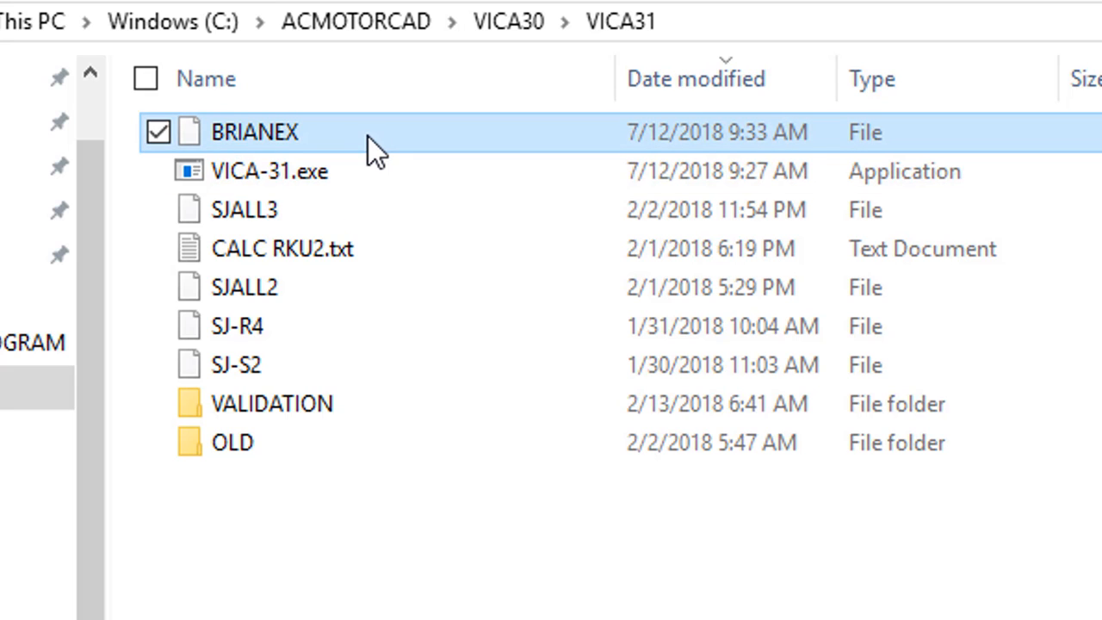
{"action": "double_click", "coordinate": [367, 136]}
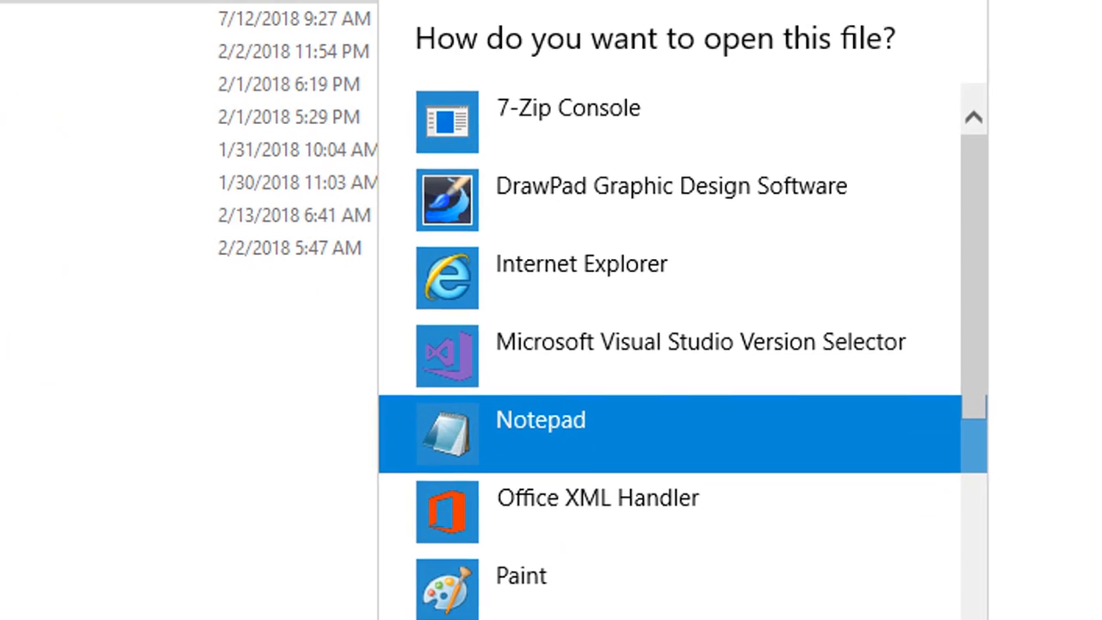
{"action": "key", "text": "Return"}
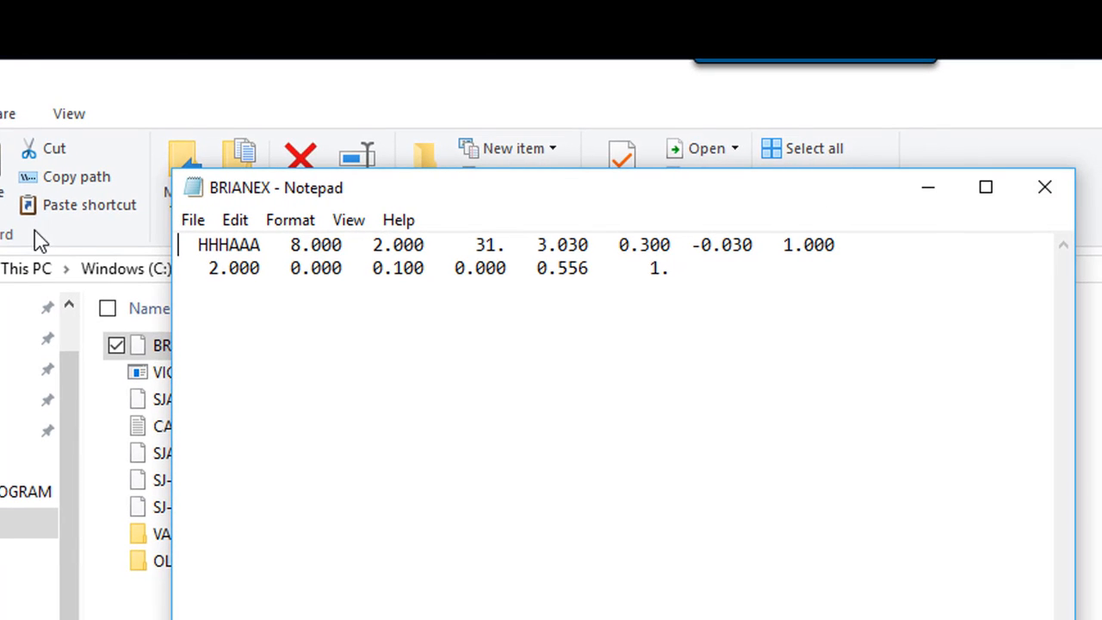
{"action": "left_click", "coordinate": [1046, 188]}
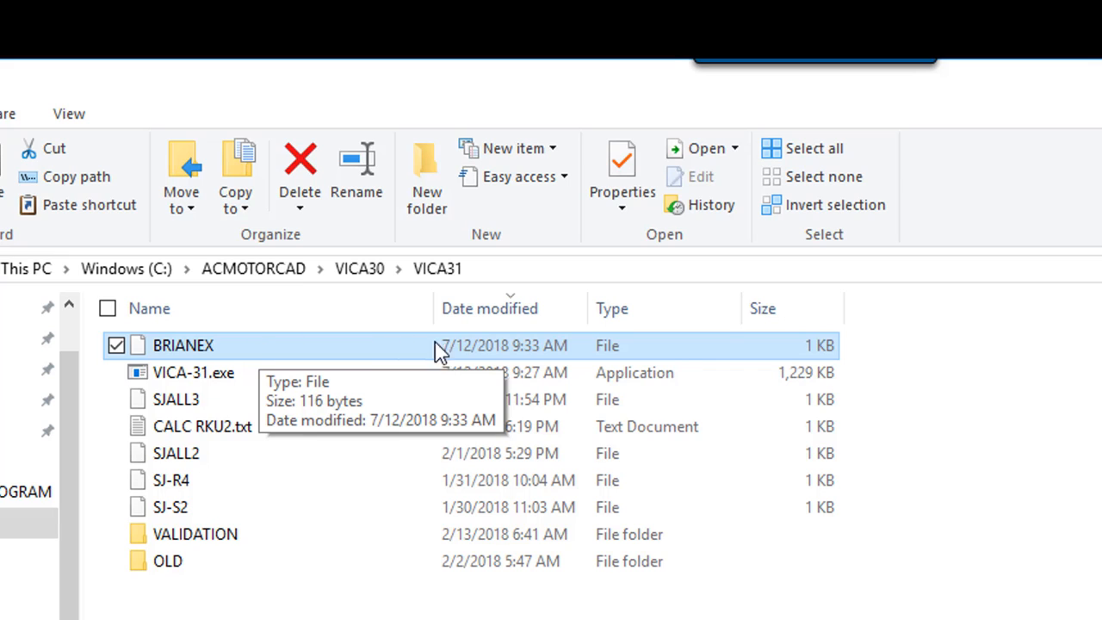
{"action": "left_click", "coordinate": [346, 613]}
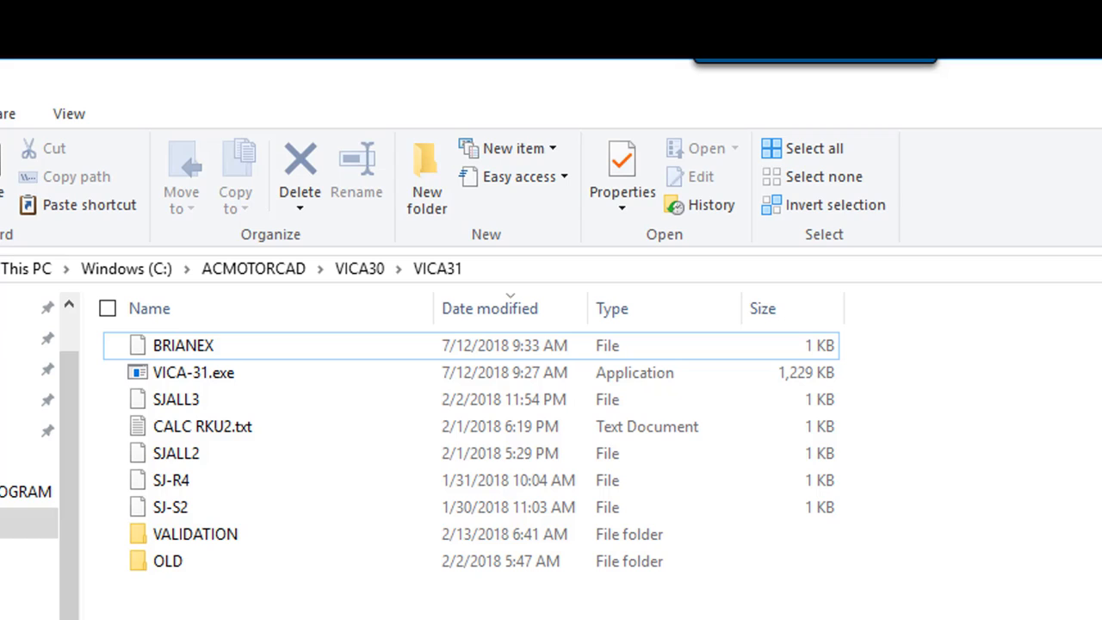